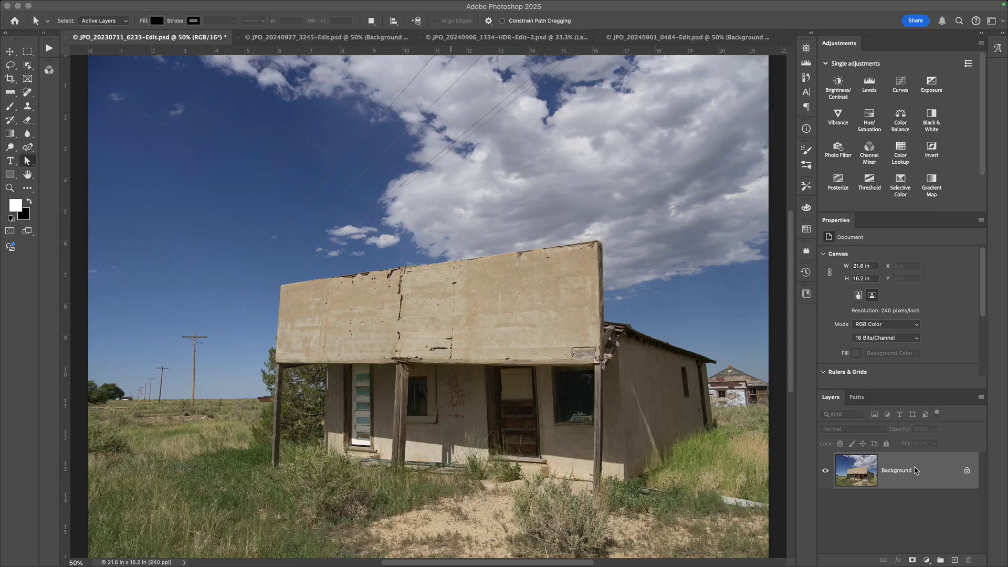
Duplicate the building photo's Background layer to create a Background copy layer above it.
right_click(913, 466)
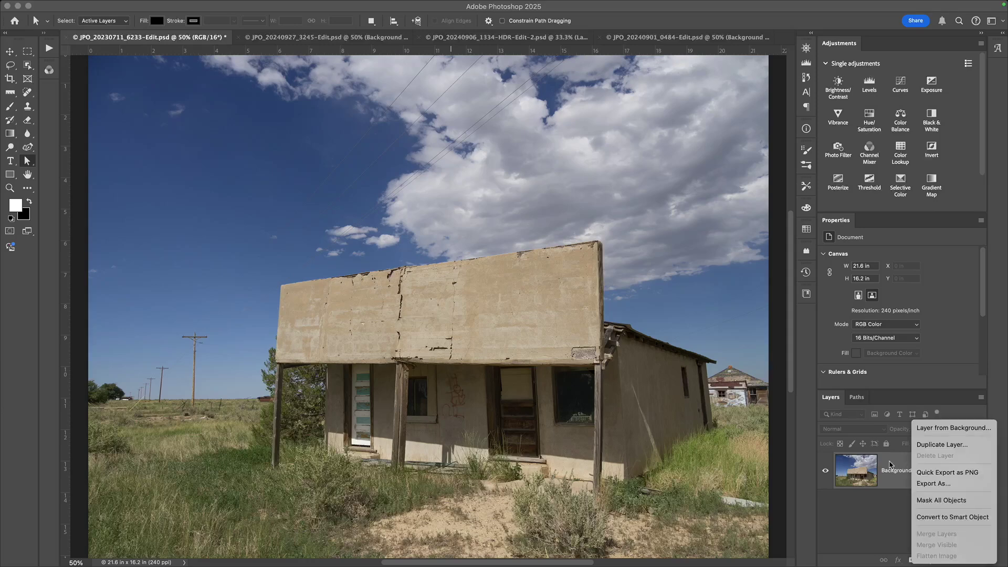
left_click(832, 475)
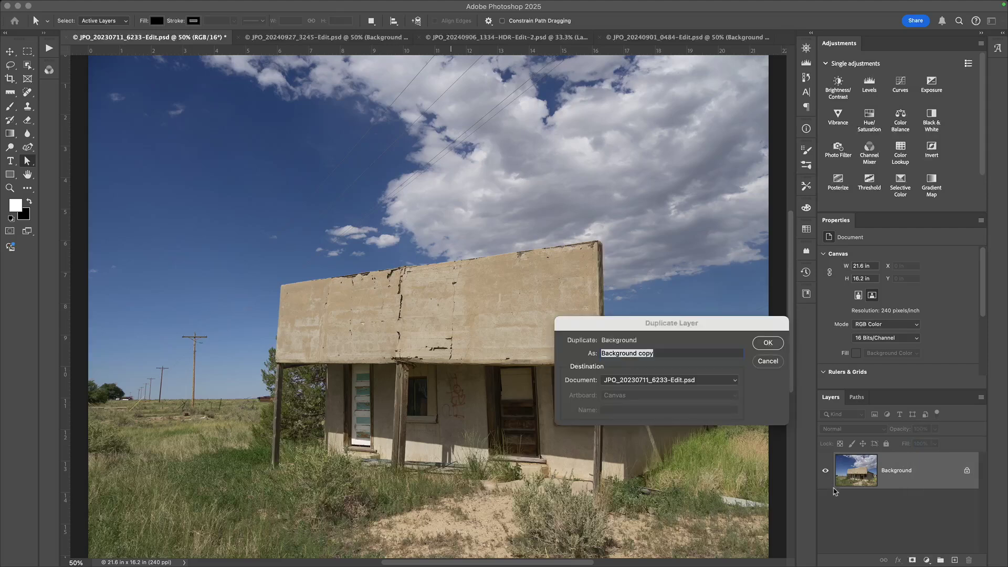
left_click(769, 342)
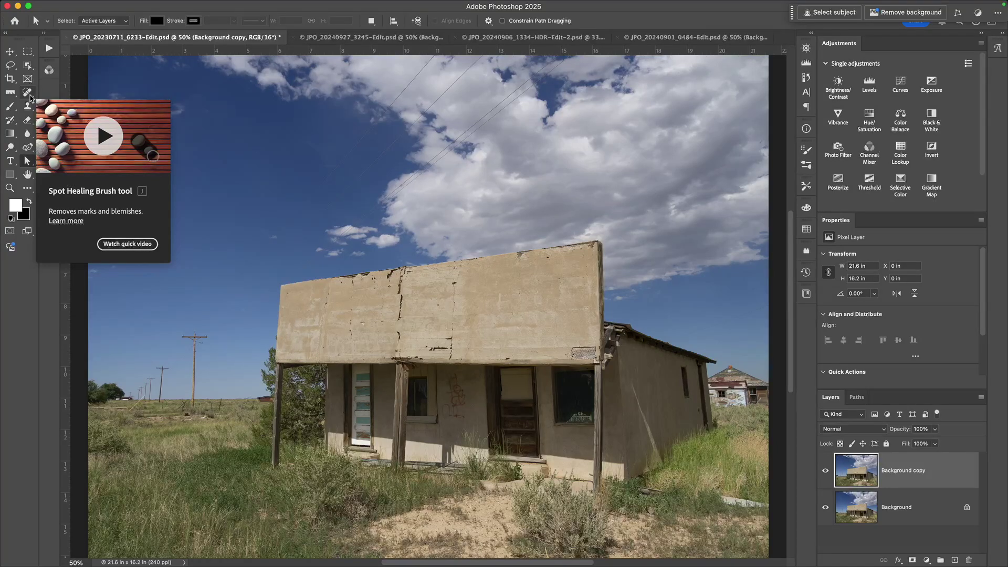
Erase the sky's power lines on the copy with the Remove Tool's Find distractions > Wires and cables.
left_click(29, 97)
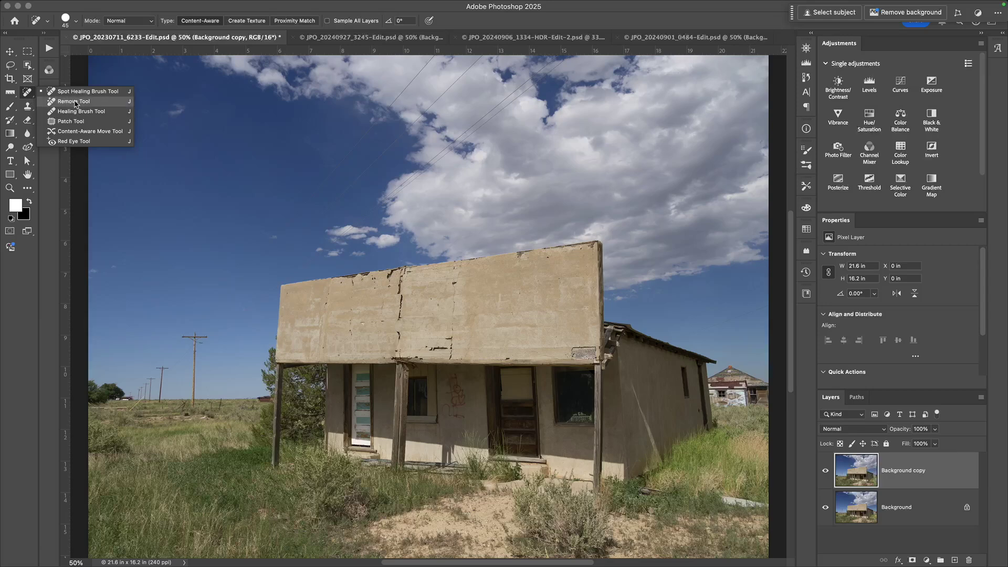
left_click(76, 103)
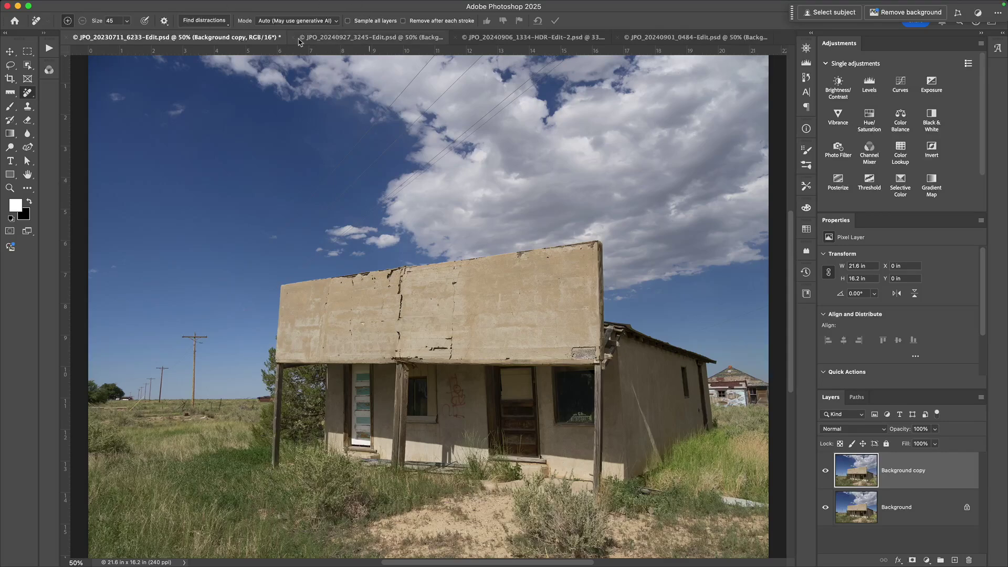
left_click(205, 20)
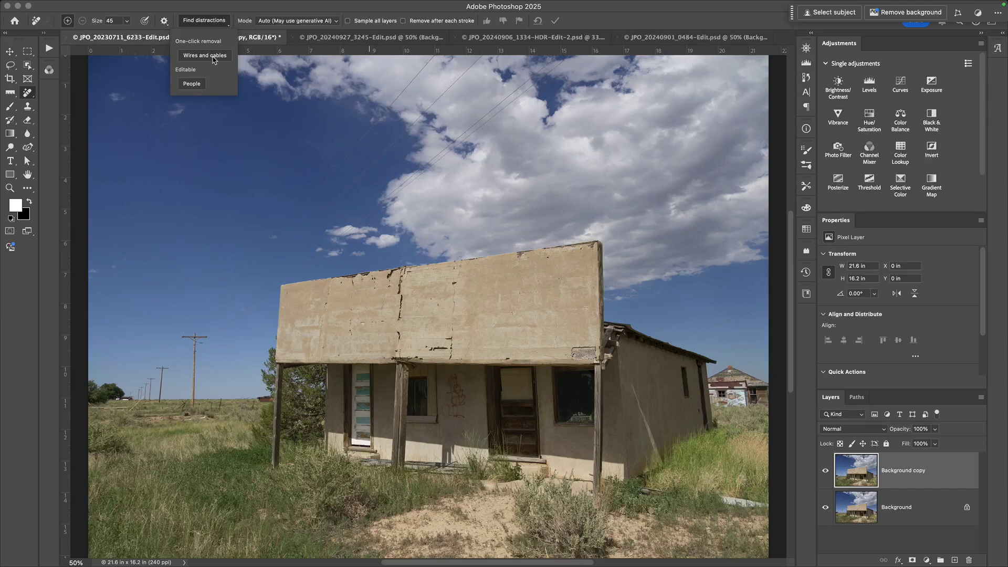
left_click(214, 59)
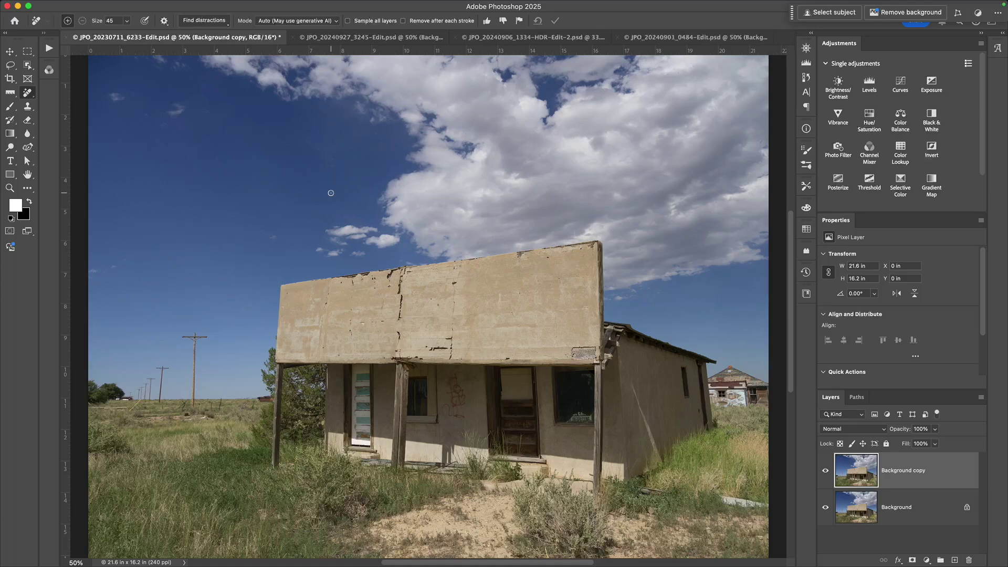
Compare the Background copy at 100%, leave it hidden, and fit the photo on screen.
key("super+equal")
key("super+equal")
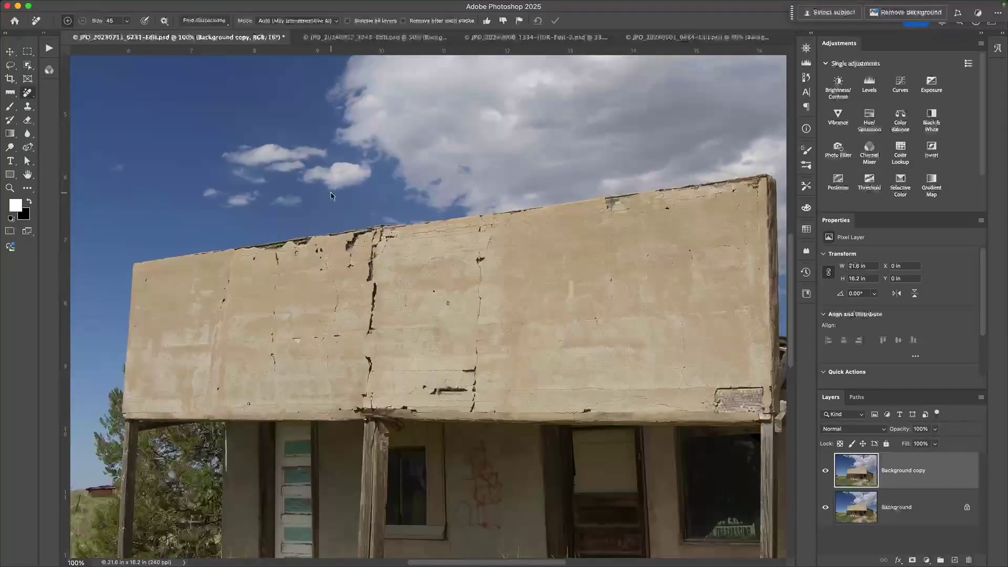
scroll(346, 194, "up", 2)
scroll(346, 194, "up", 7)
scroll(346, 194, "right", 4)
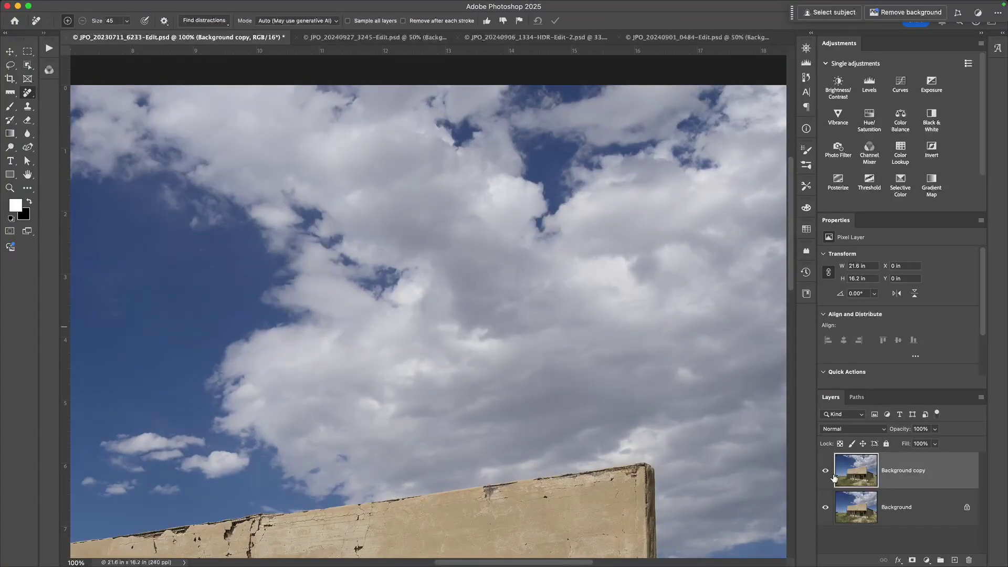
left_click(826, 472)
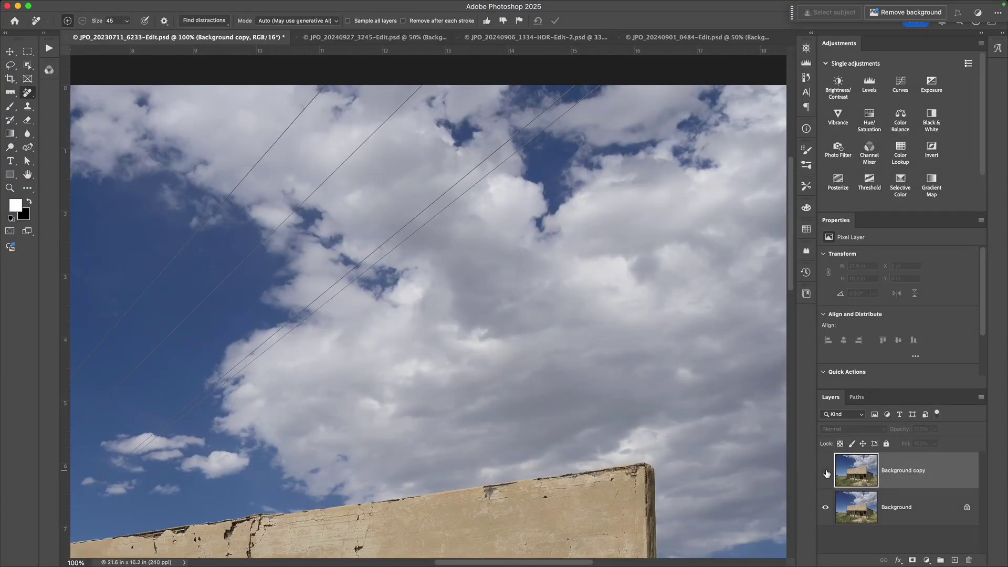
left_click(826, 472)
left_click(826, 473)
left_click(826, 473)
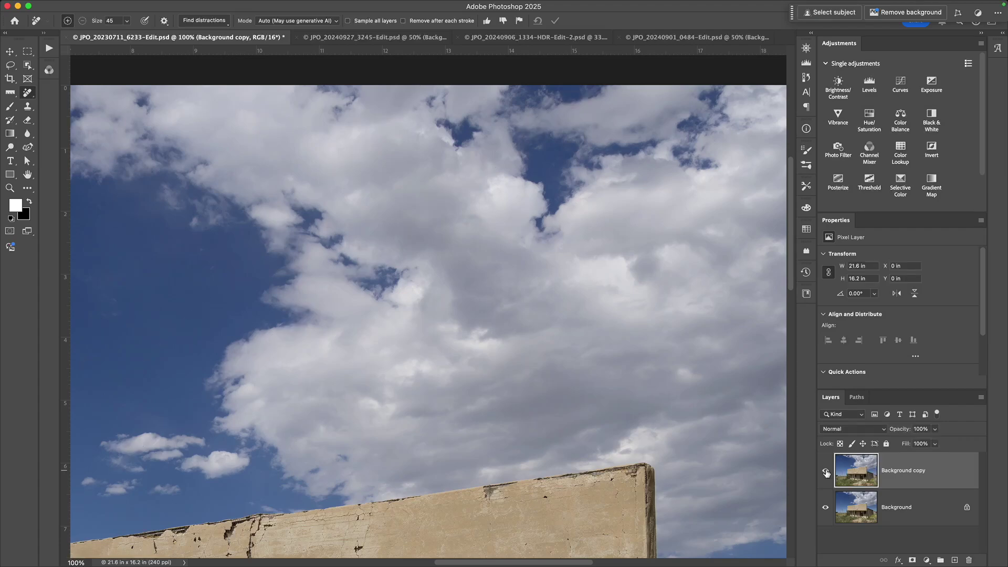
left_click(826, 472)
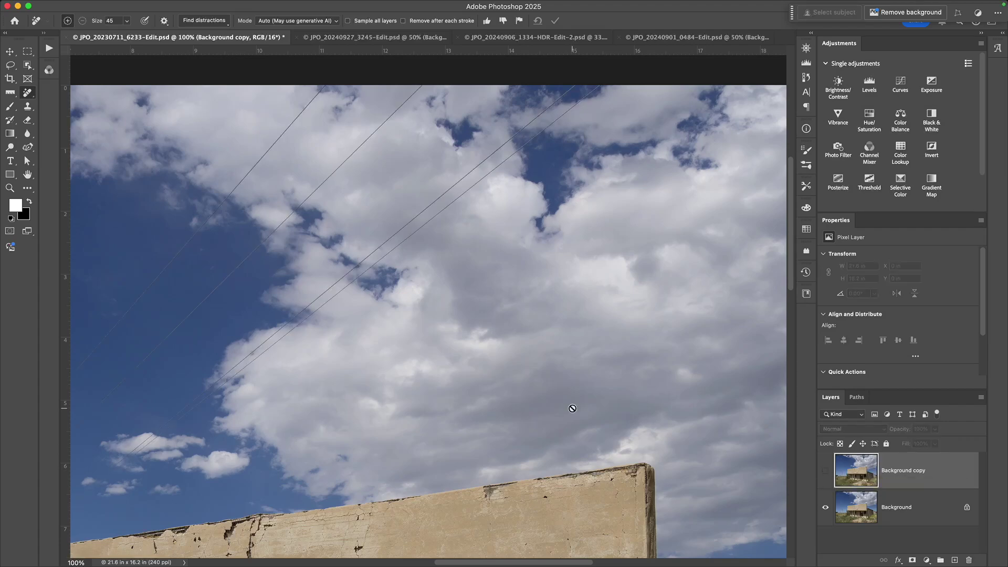
key("super+0")
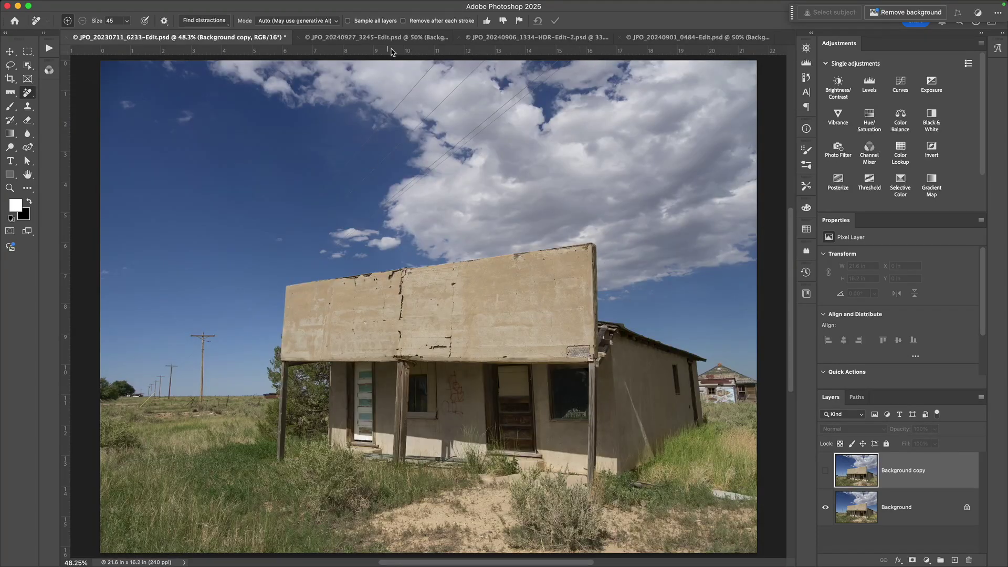
In JPO_20240927_3245-Edit.psd, lasso-select the lower hillside band where the wires cross.
left_click(392, 38)
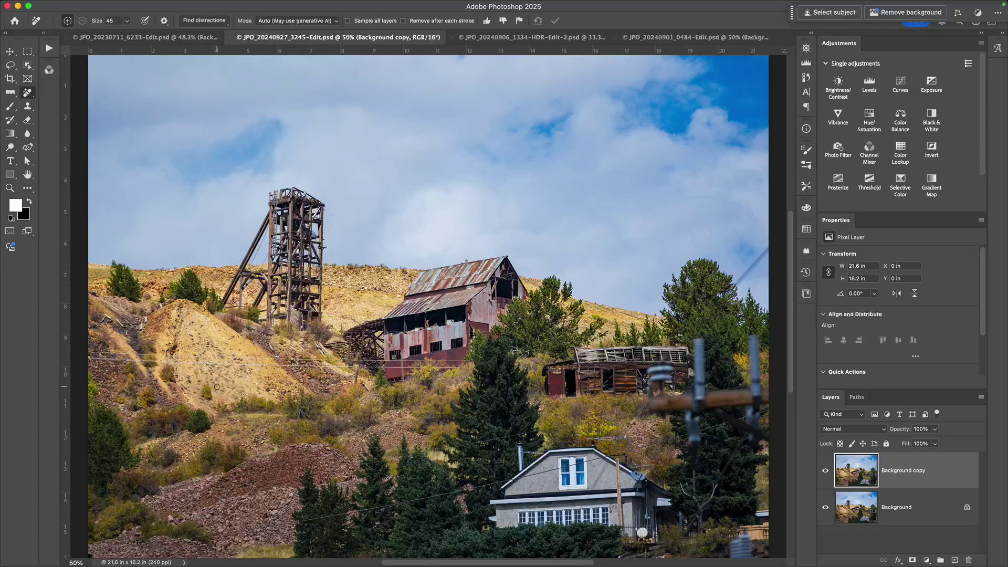
key("l")
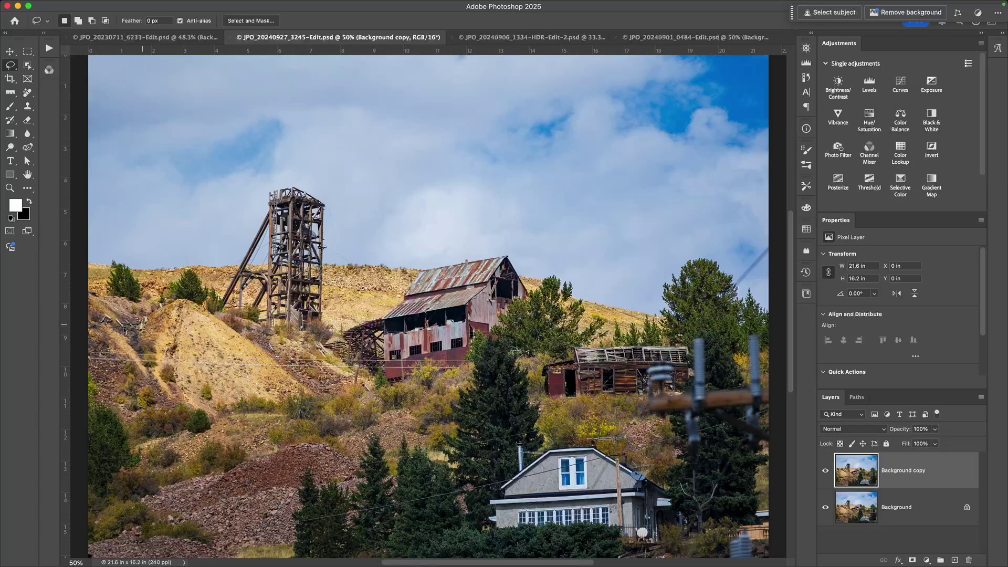
mouse_move(152, 326)
left_mouse_down()
mouse_move(148, 422)
mouse_move(523, 392)
mouse_move(499, 347)
mouse_move(87, 346)
left_mouse_up()
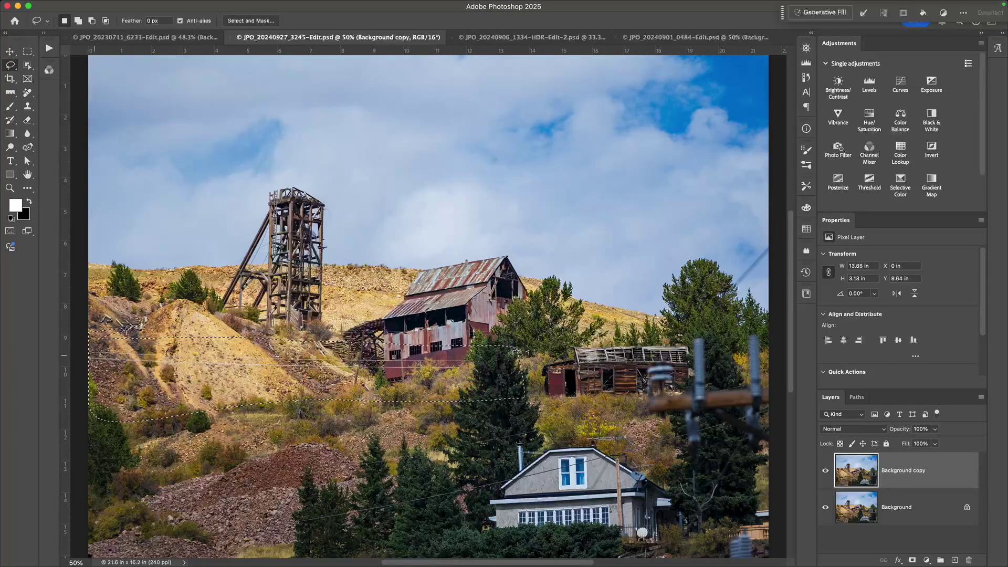
key("shift")
mouse_move(202, 484)
left_mouse_down()
mouse_move(92, 504)
mouse_move(147, 552)
left_mouse_up()
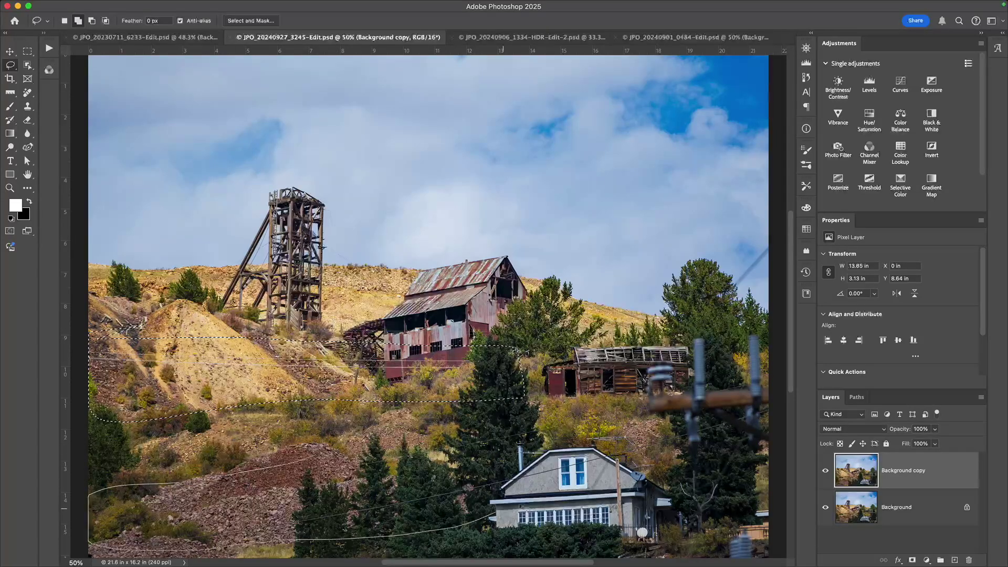
mouse_move(541, 507)
left_mouse_down()
mouse_move(693, 459)
mouse_move(788, 412)
left_mouse_up()
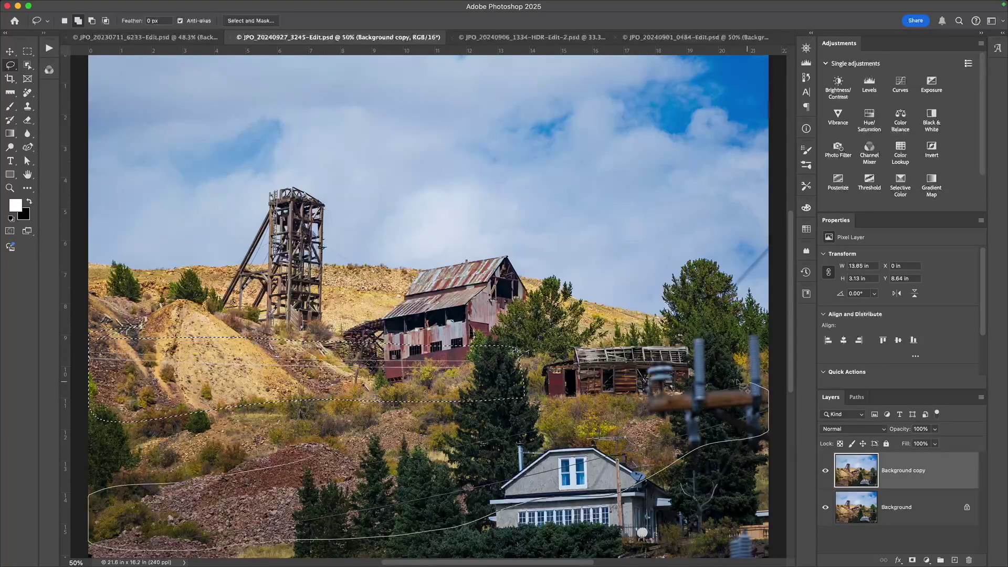
mouse_move(739, 387)
left_mouse_down()
mouse_move(561, 420)
mouse_move(346, 439)
mouse_move(297, 470)
left_mouse_up()
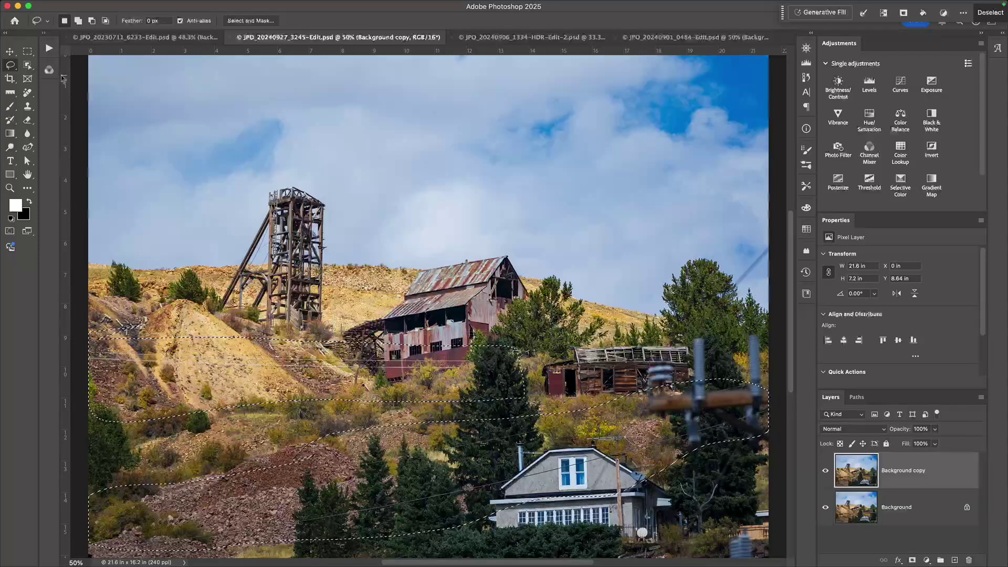
Remove wires and cables inside the hillside selection, then deselect and view at 100%.
left_click(28, 96)
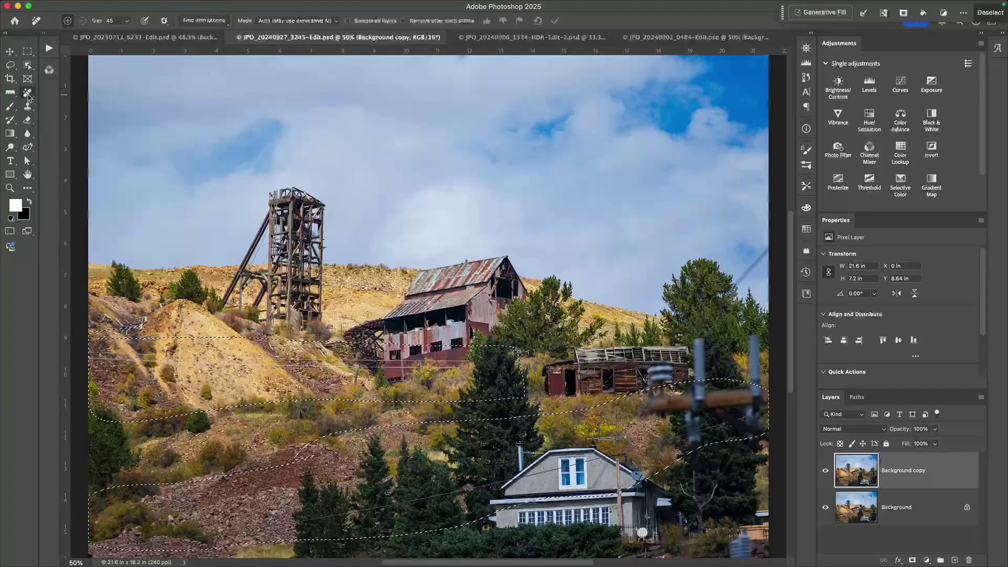
left_click(206, 21)
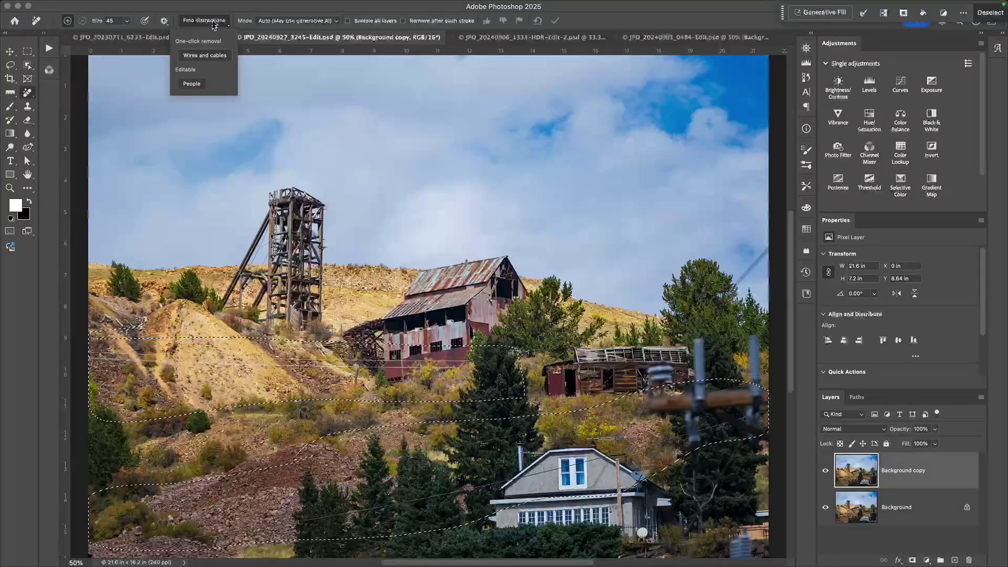
left_click(205, 55)
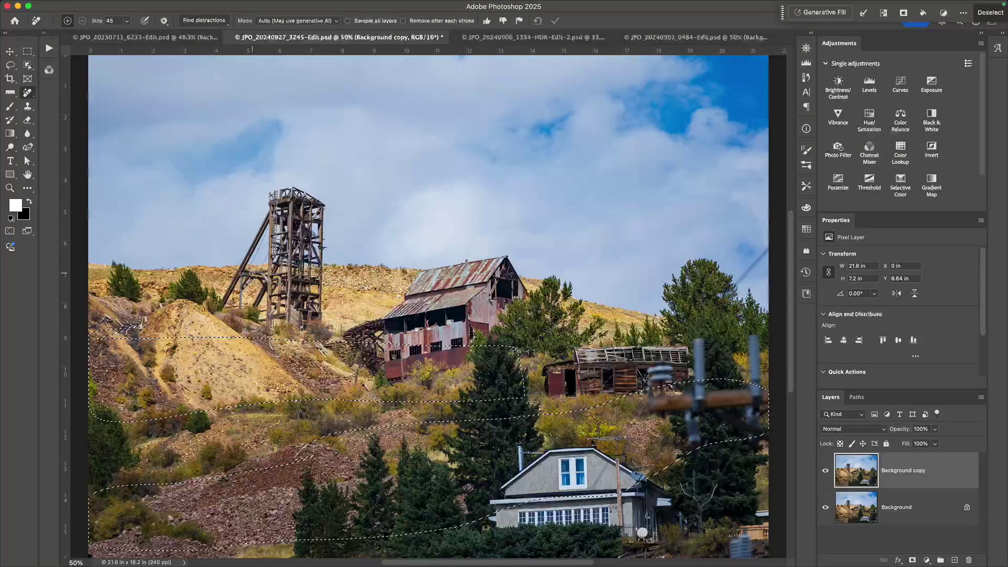
key("super+d")
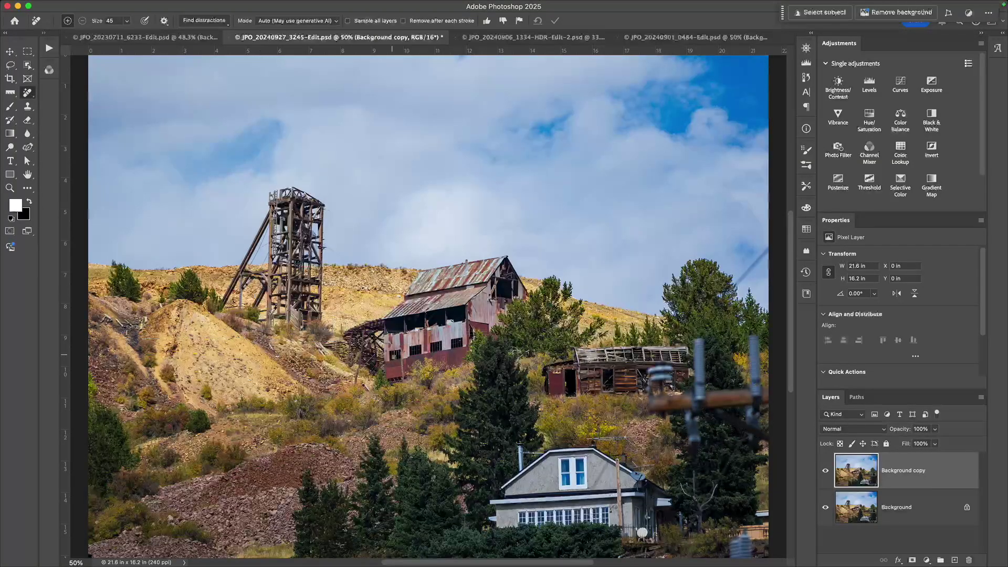
key("super+1")
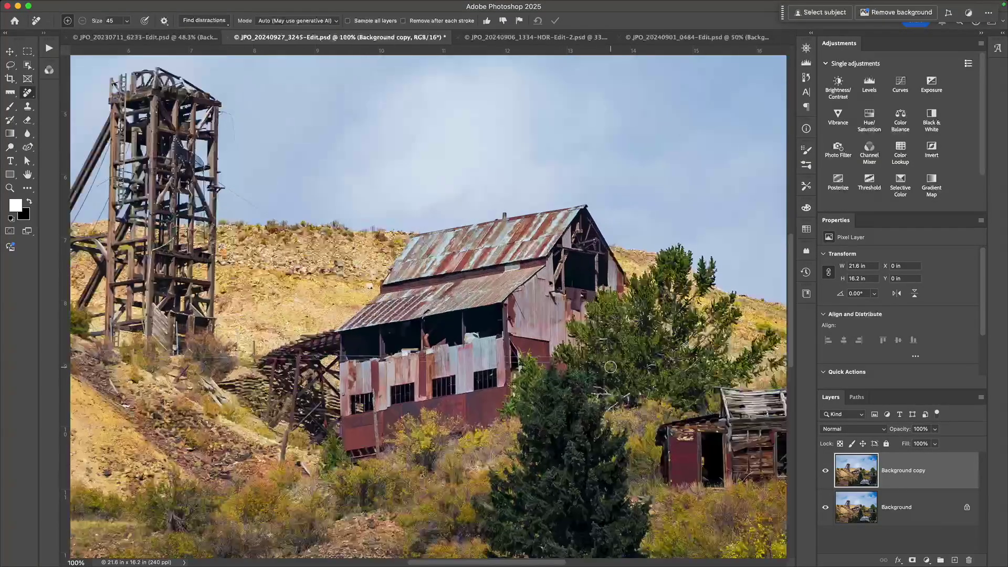
scroll(562, 310, "down", 5)
scroll(428, 306, "up", 2)
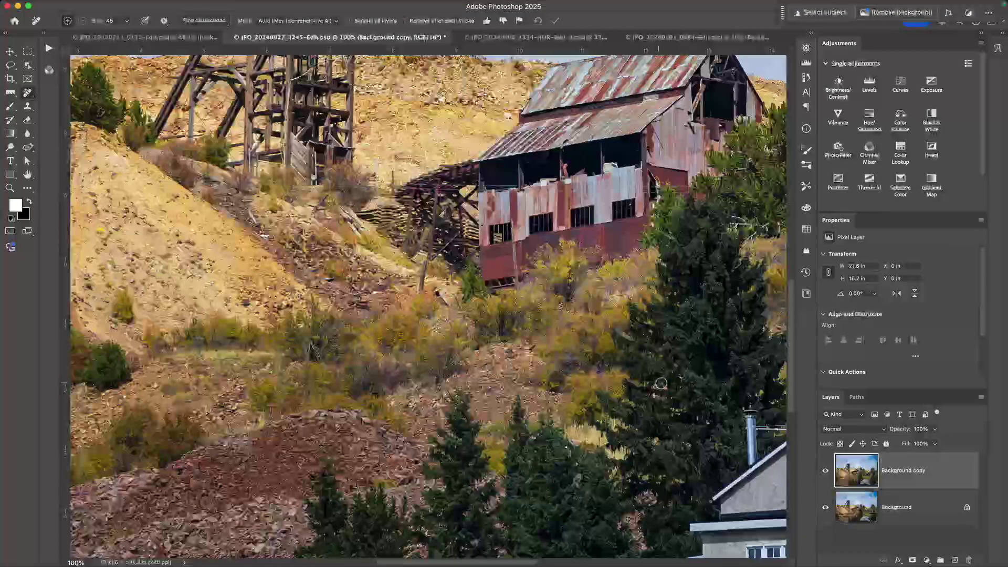
left_click(825, 471)
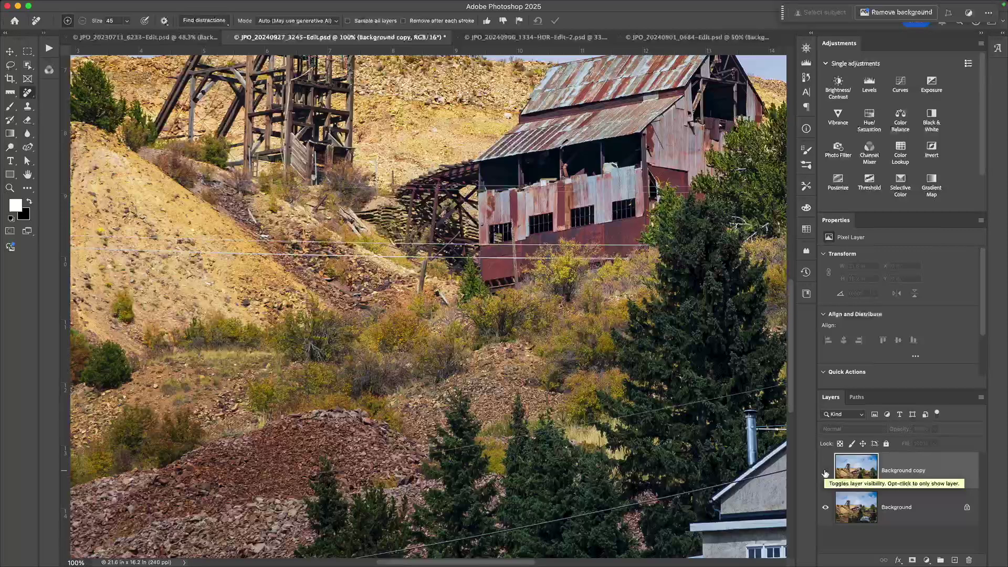
left_click(825, 472)
left_click(825, 472)
left_click(826, 472)
scroll(656, 362, "right", 5)
scroll(655, 362, "right", 1)
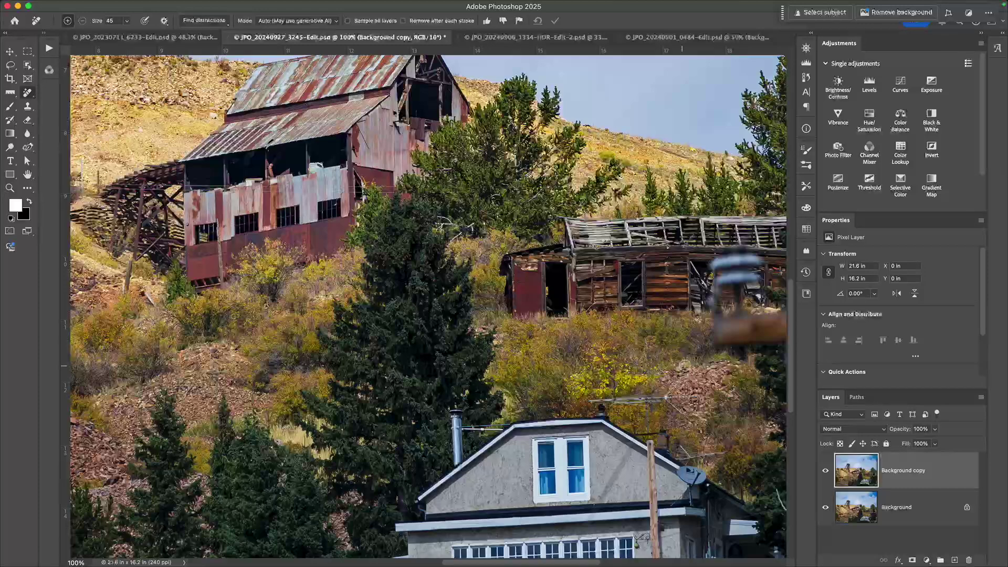
scroll(609, 360, "left", 5)
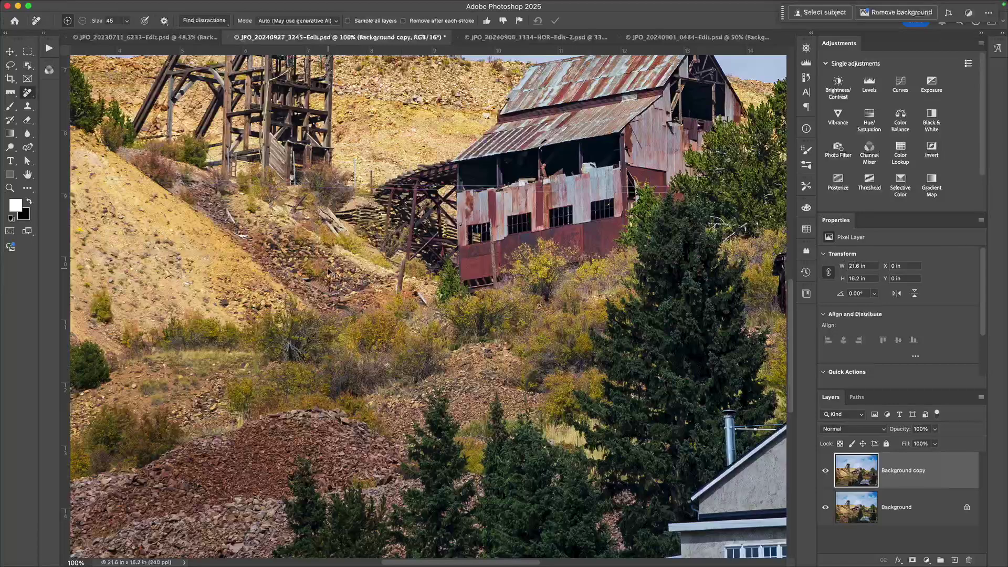
key("super+0")
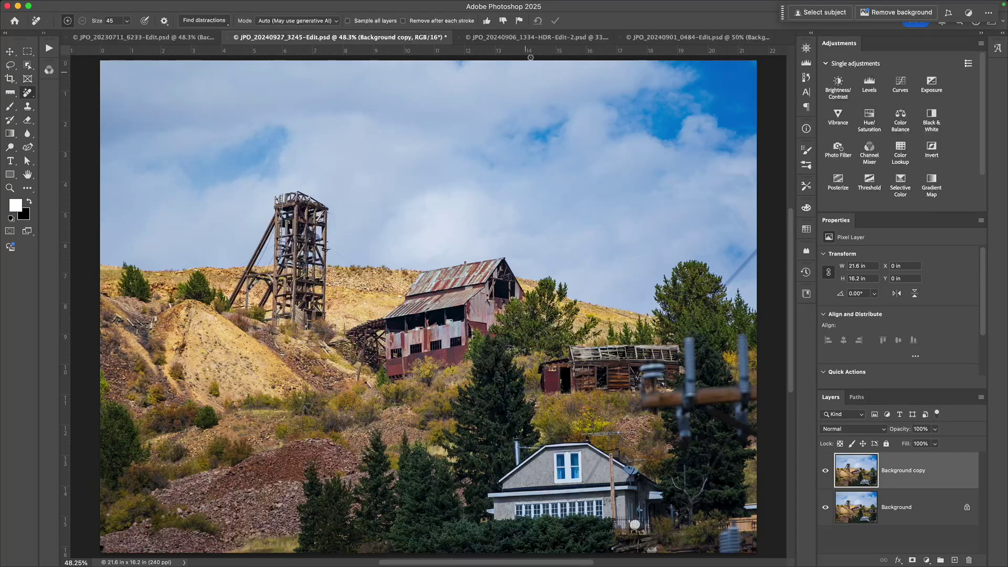
In JPO_20240906_1334-HDR-Edit-2.psd, detect People via Find distractions and set brush size to 80.
left_click(536, 38)
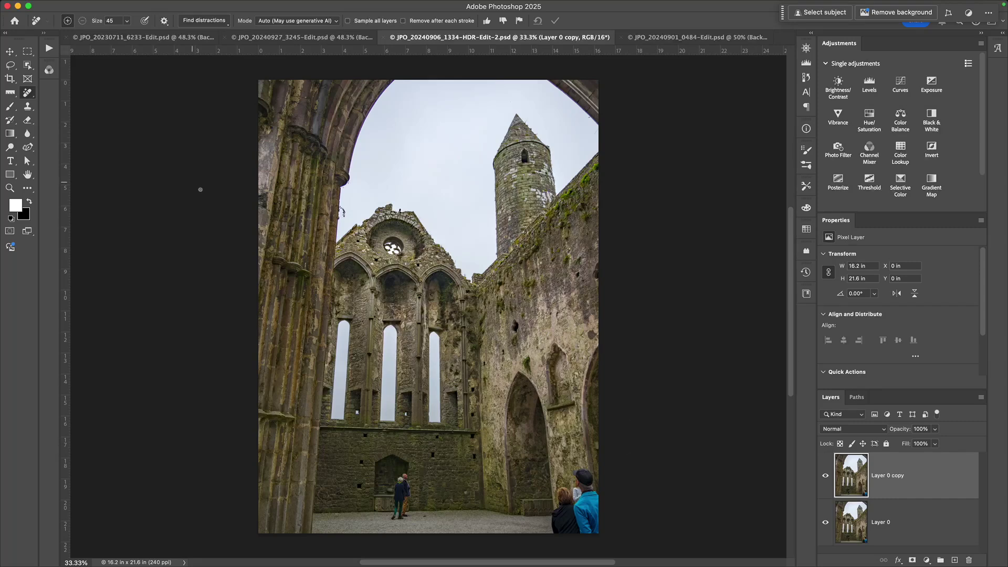
left_click(226, 23)
left_click(192, 84)
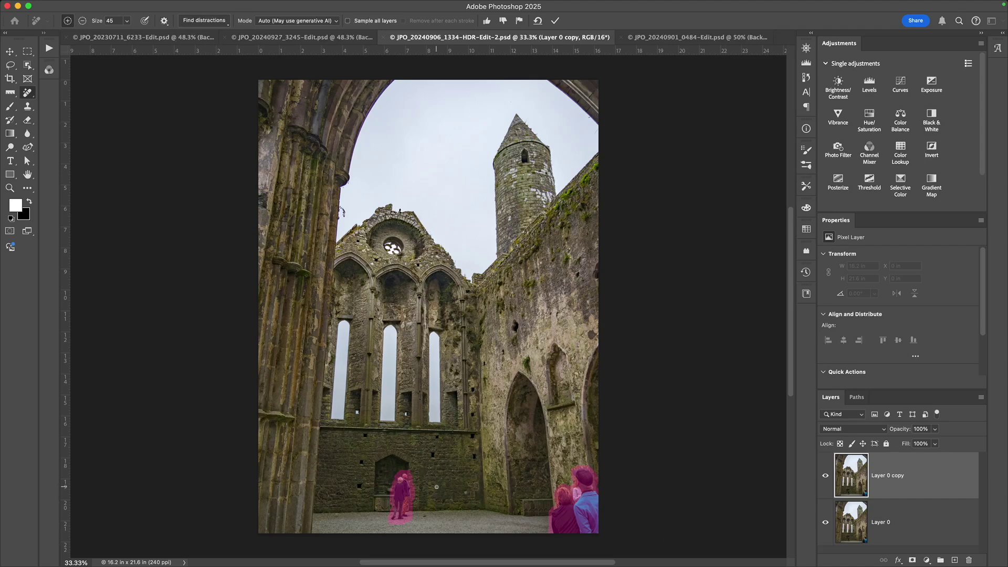
key("bracketright")
key("bracketright")
Apply the removal of the marked people and zoom in on the cleaned floor.
key("Return")
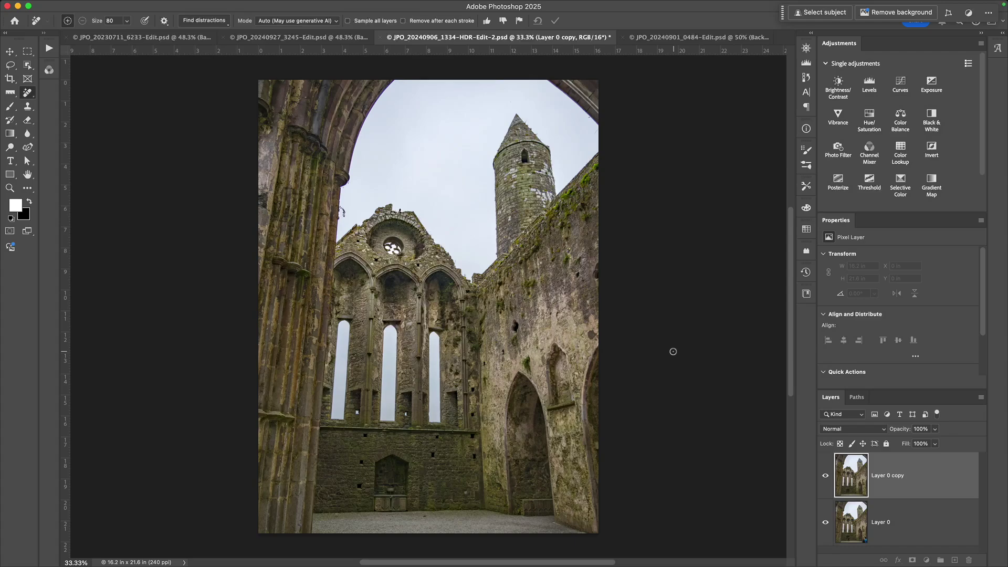
key("super+equal")
scroll(666, 353, "down", 5)
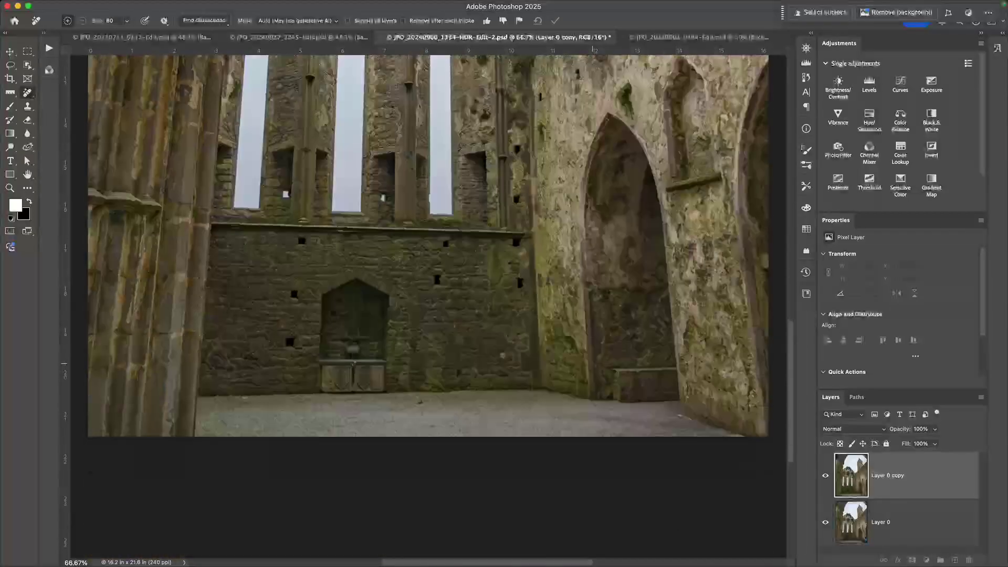
scroll(594, 363, "down", 3)
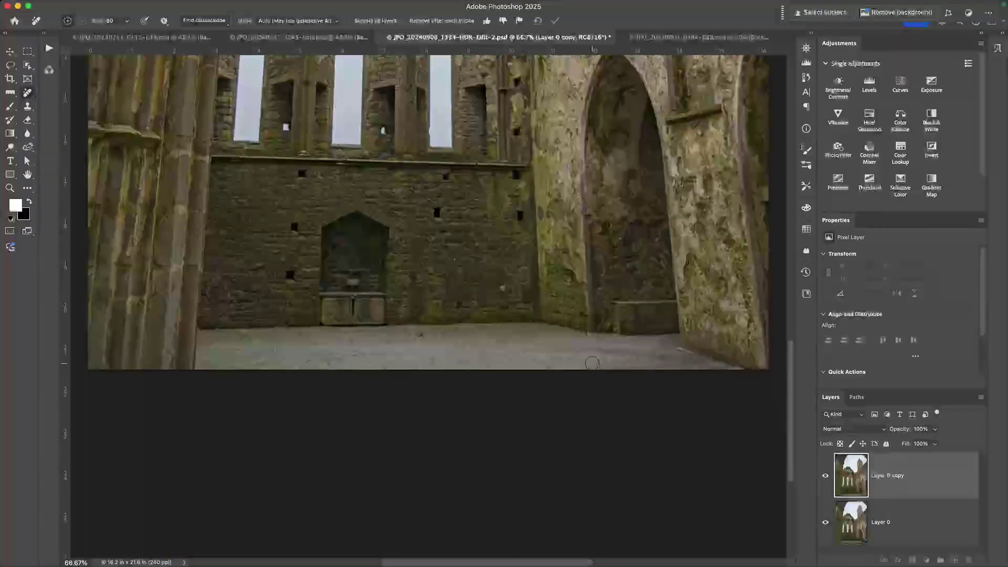
Compare Layer 0 copy against the original, keep it visible, and fit the abbey photo on screen.
left_click(825, 478)
left_click(825, 478)
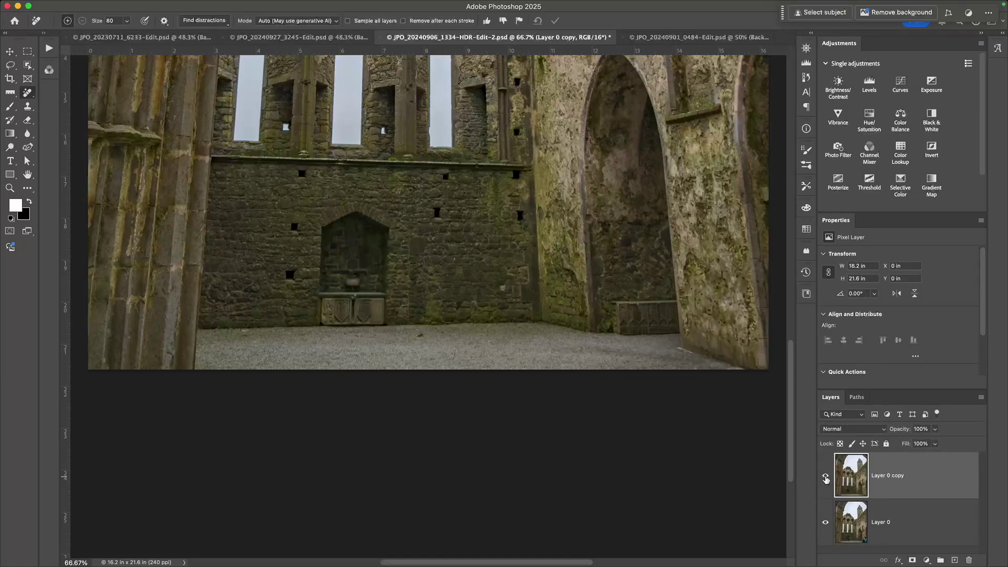
left_click(826, 478)
left_click(826, 478)
scroll(676, 416, "up", 12)
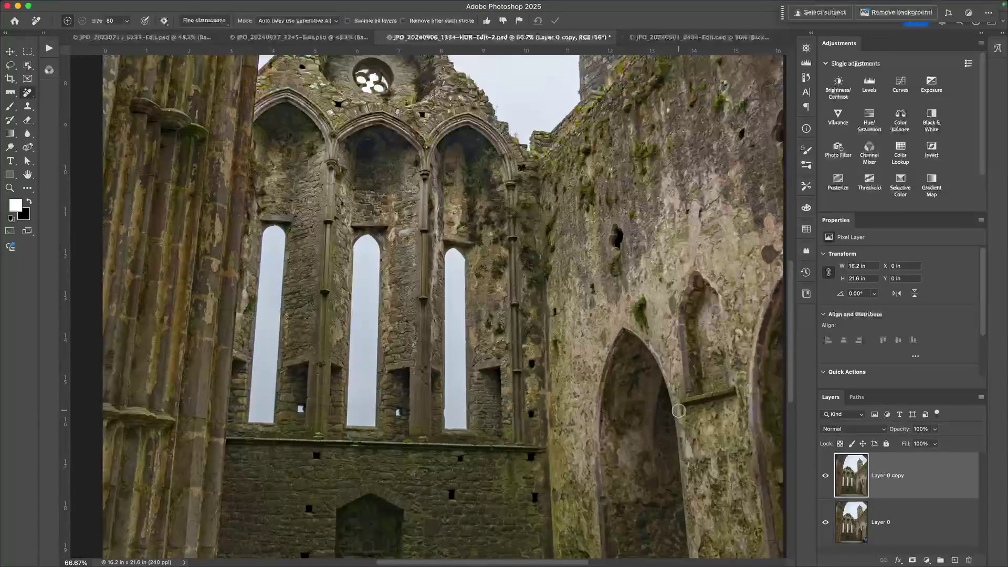
scroll(678, 410, "up", 3)
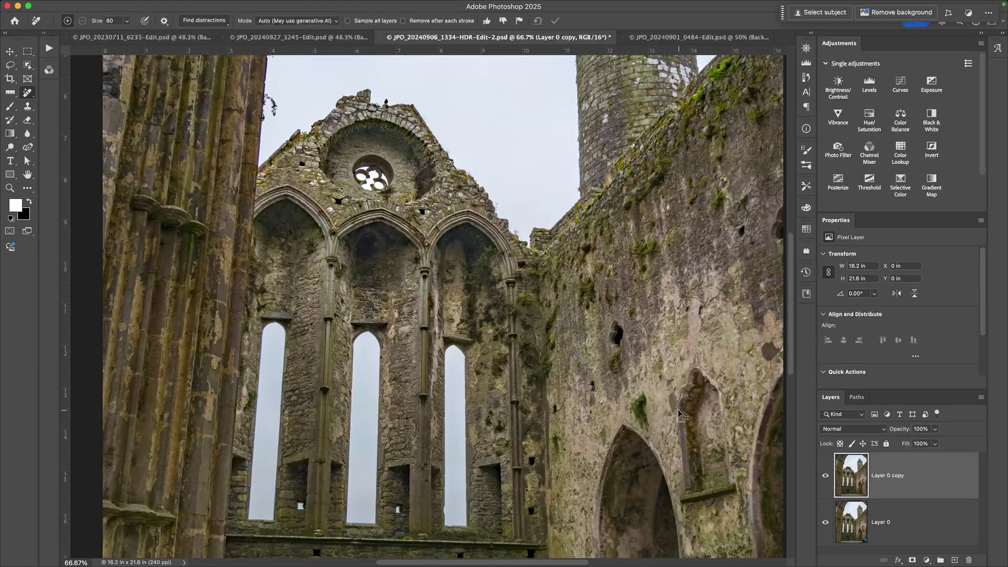
key("super+0")
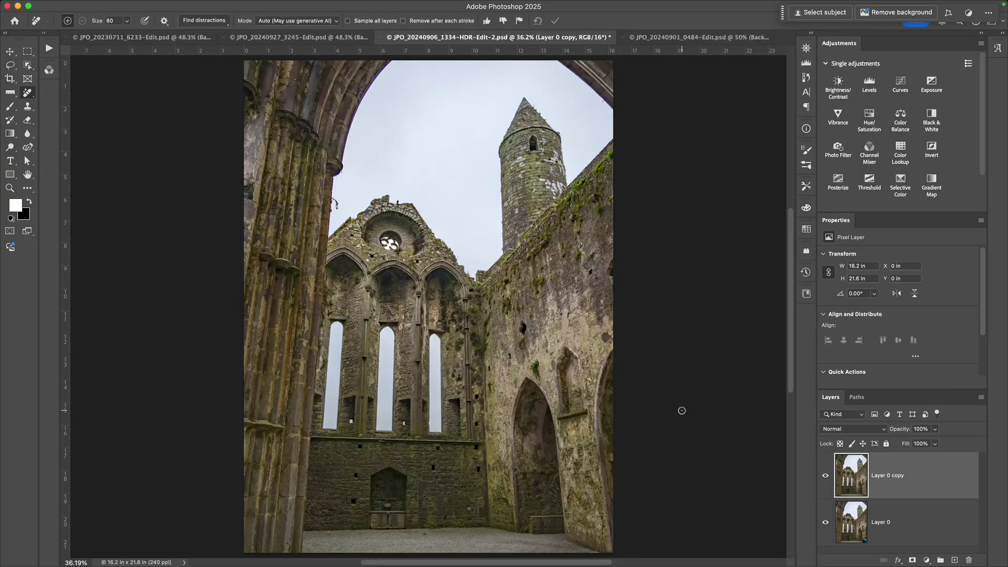
In JPO_20240901_0484-Edit.psd, detect People via Find distractions and zoom to 100%.
left_click(701, 38)
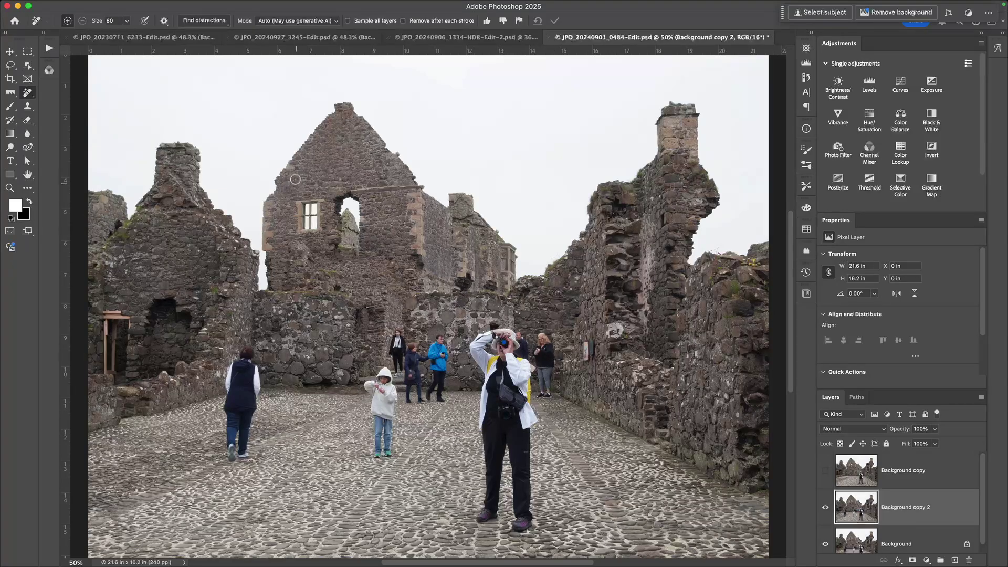
left_click(204, 19)
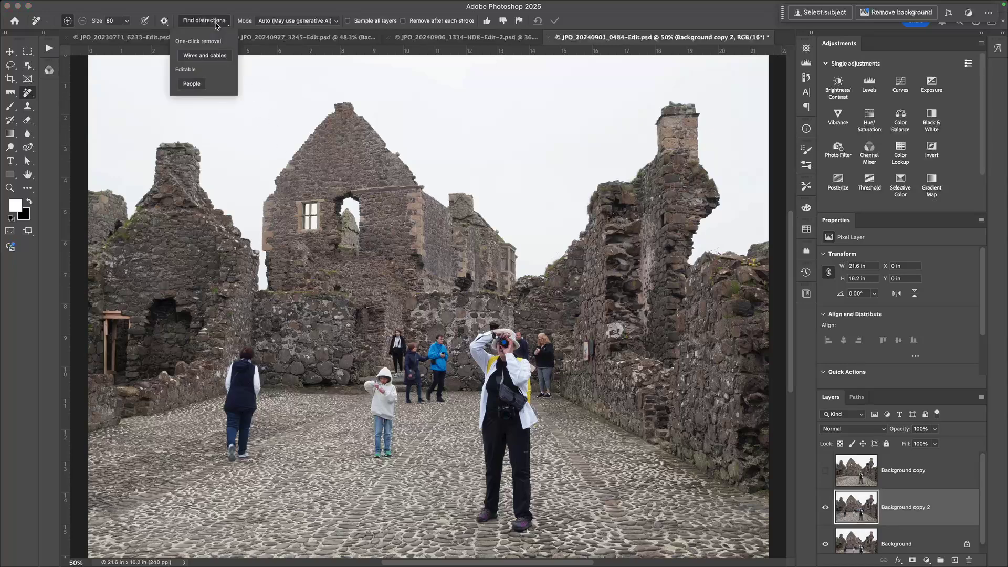
left_click(191, 84)
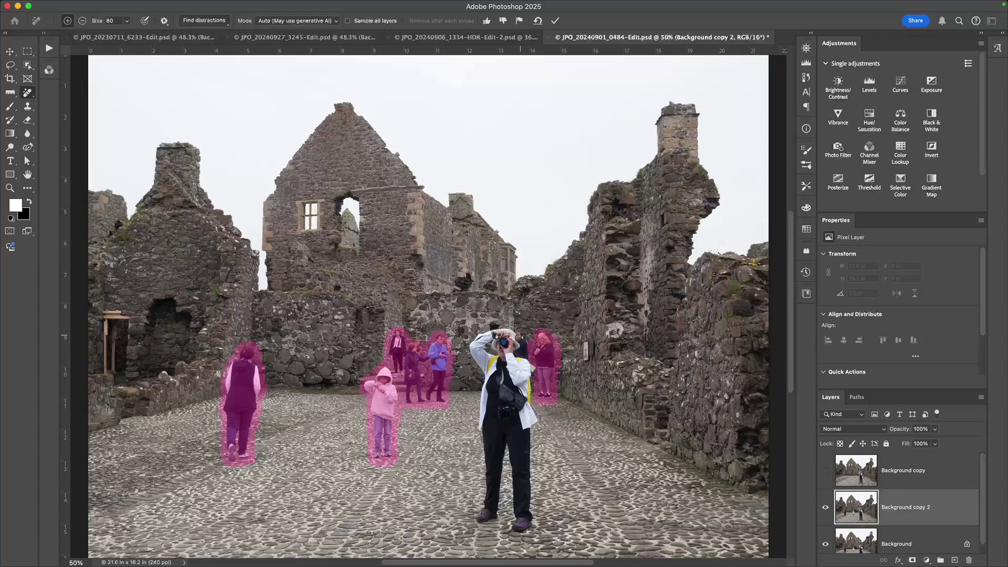
key("super+plus")
key("super+plus")
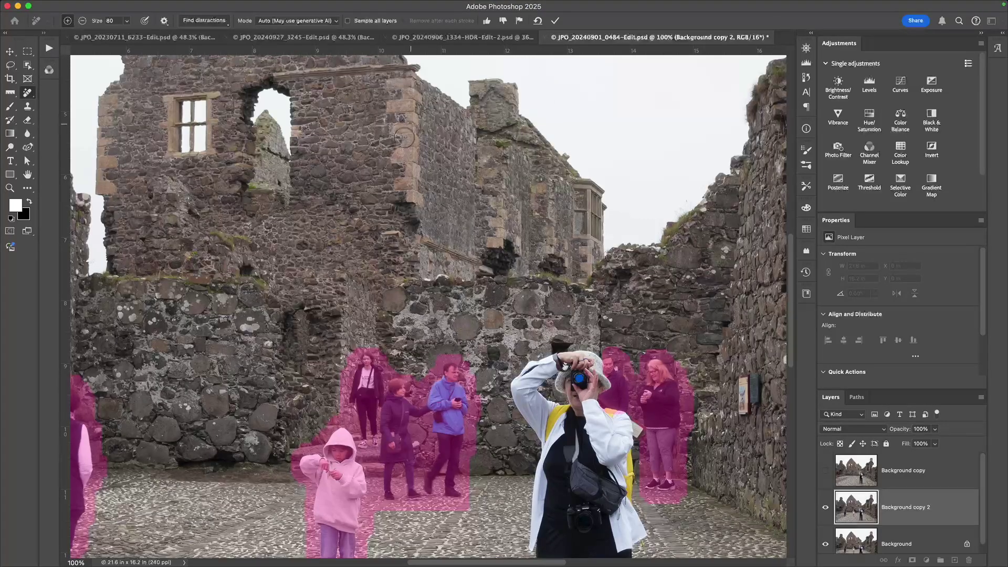
Cancel the people masks, show the Background copy layer, fit the photo, and compare before/after.
scroll(388, 147, "down", 5)
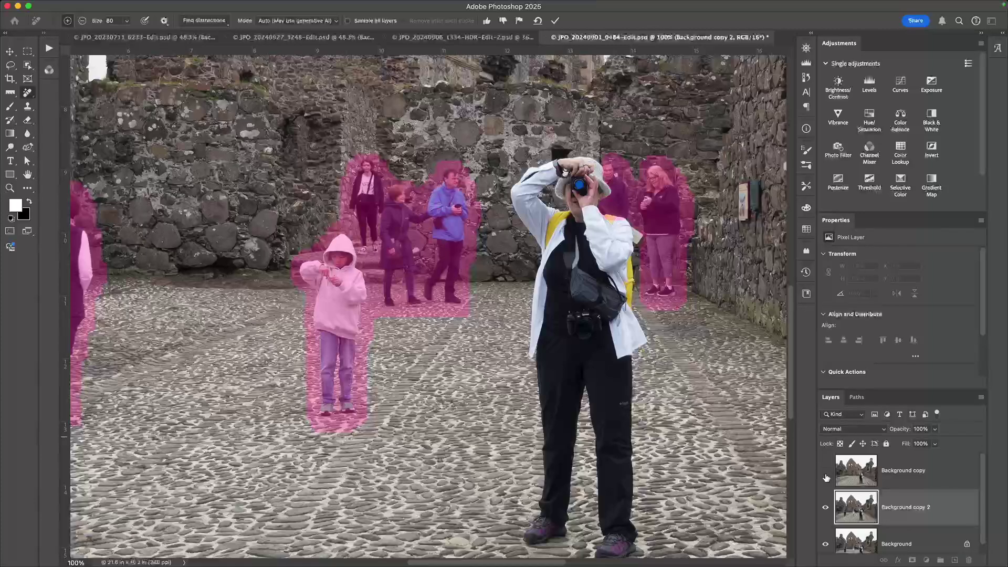
key("Escape")
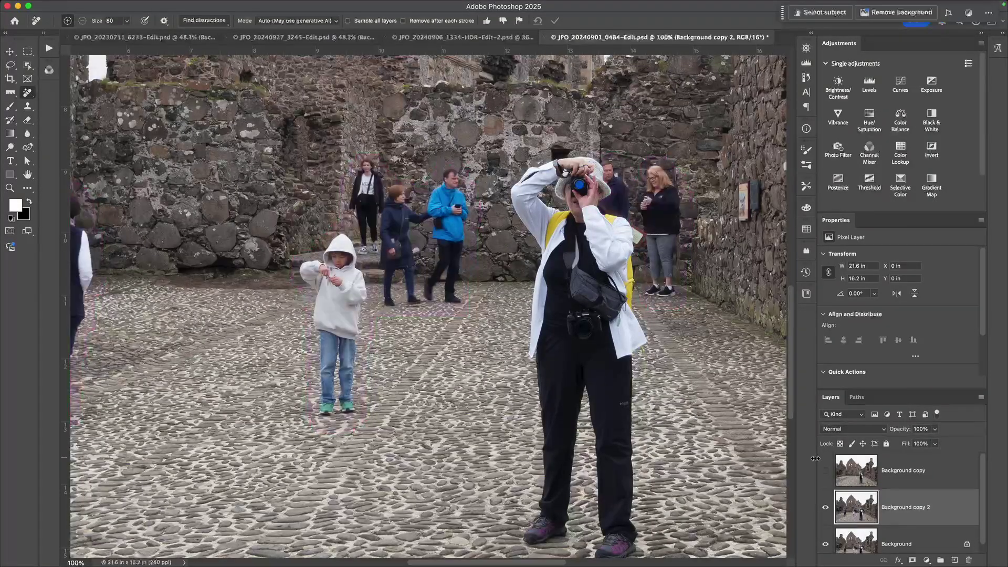
left_click(824, 470)
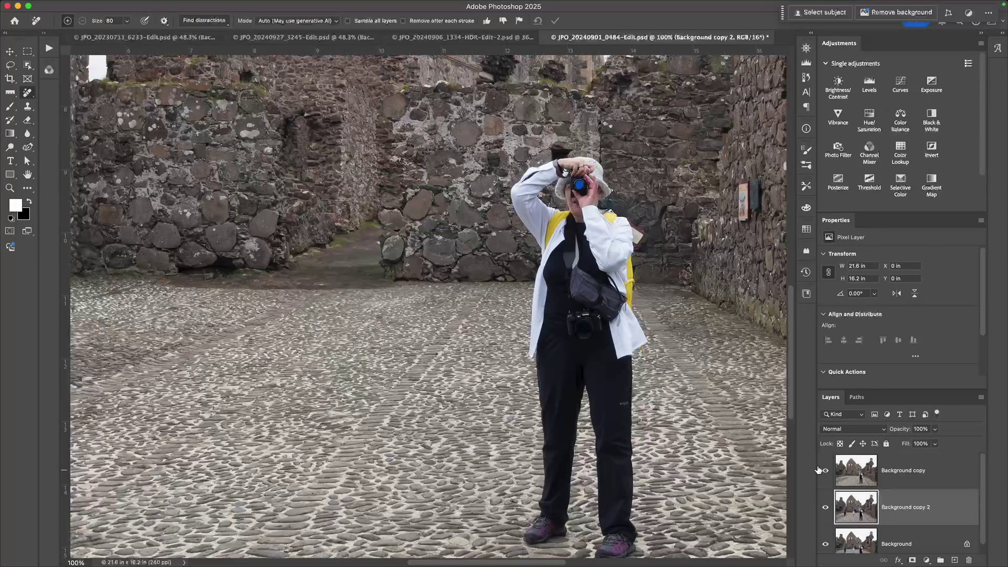
key("super+0")
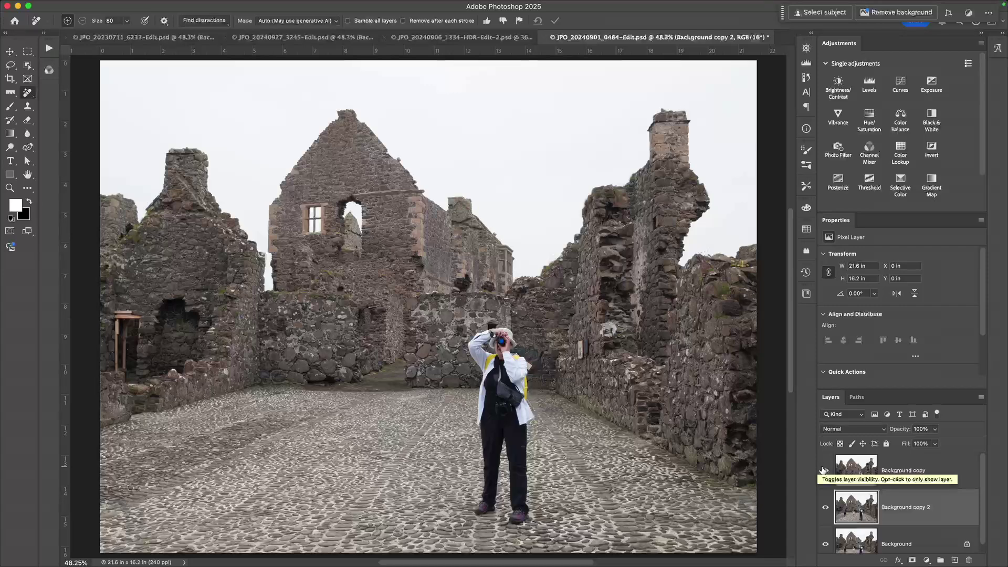
left_click(823, 470)
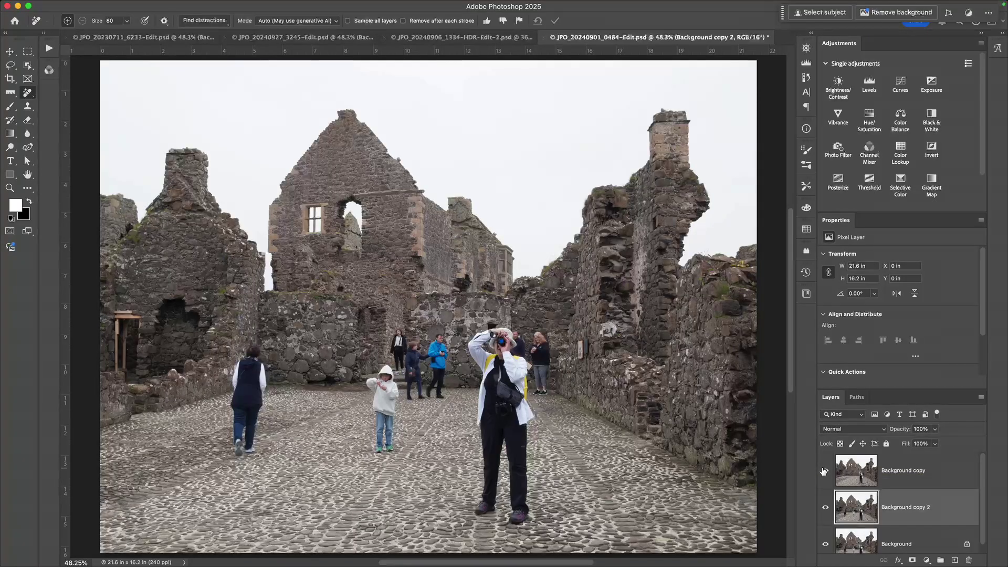
left_click(823, 470)
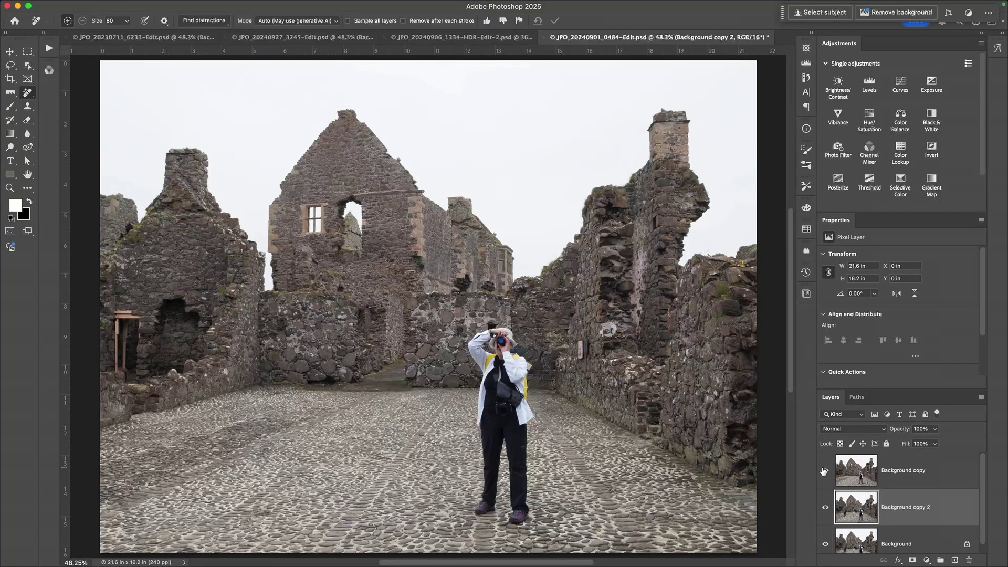